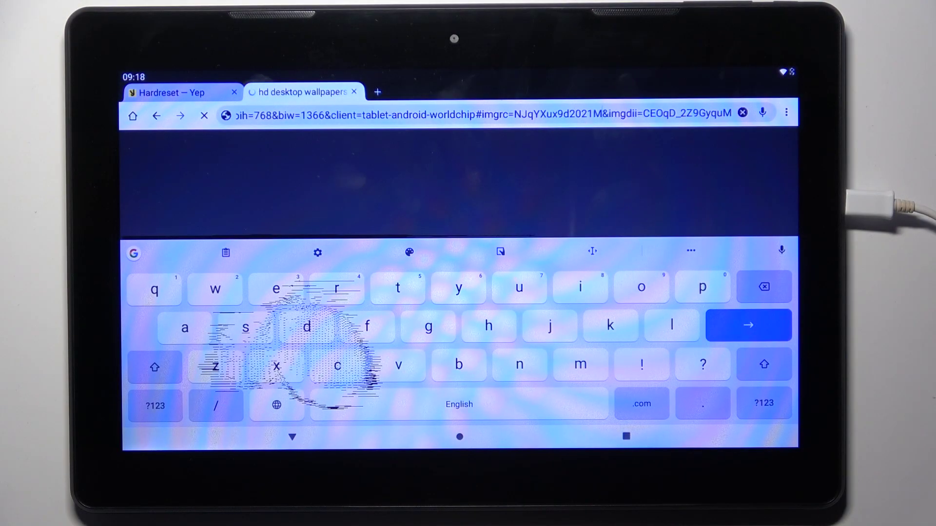
Step: From the home screen, reach Gboard's settings via System > Languages & input > Virtual keyboard
click(460, 437)
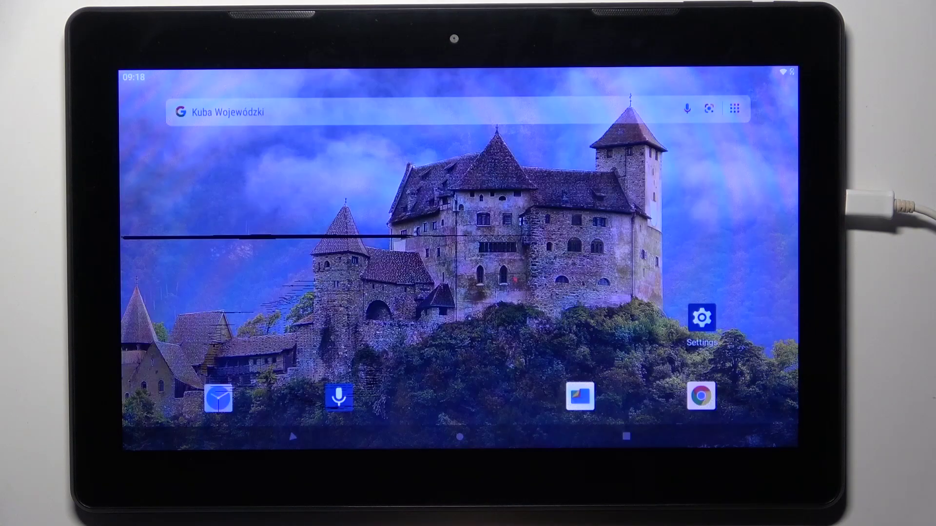
click(701, 318)
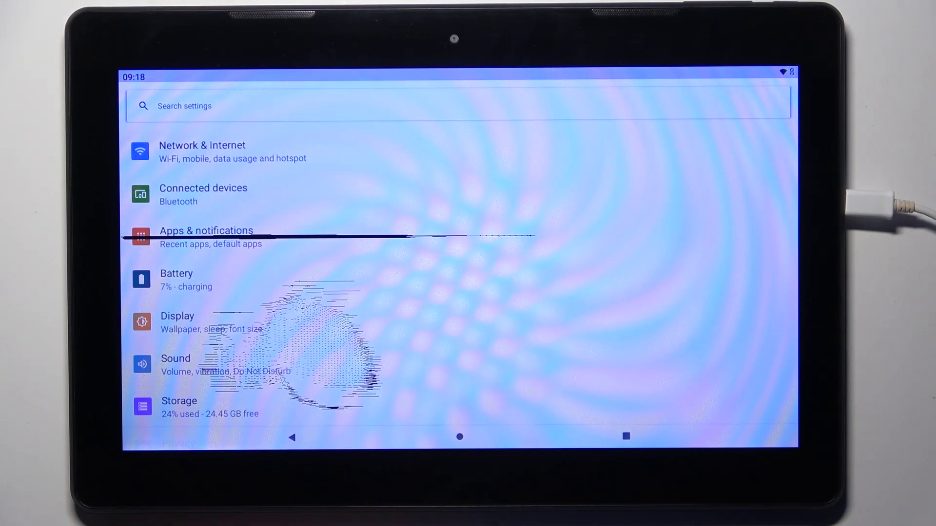
scroll(329, 329, down, 10)
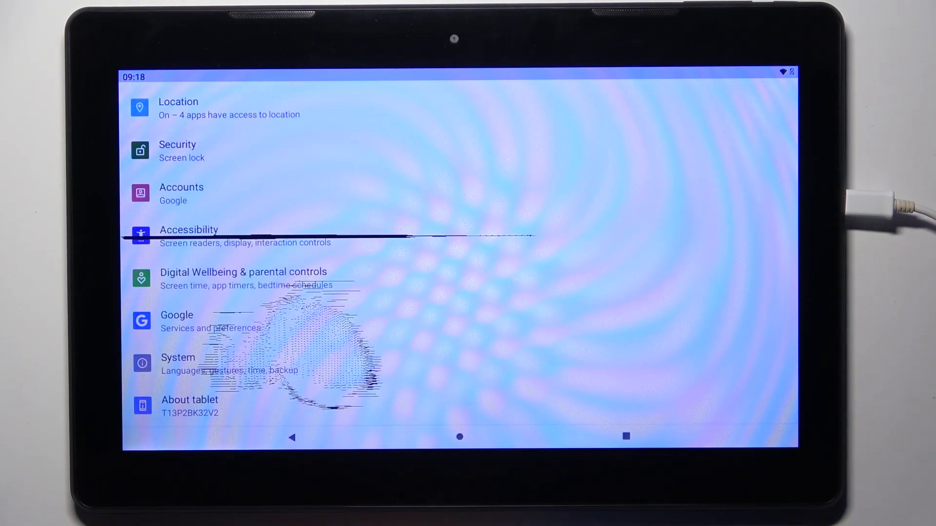
click(177, 363)
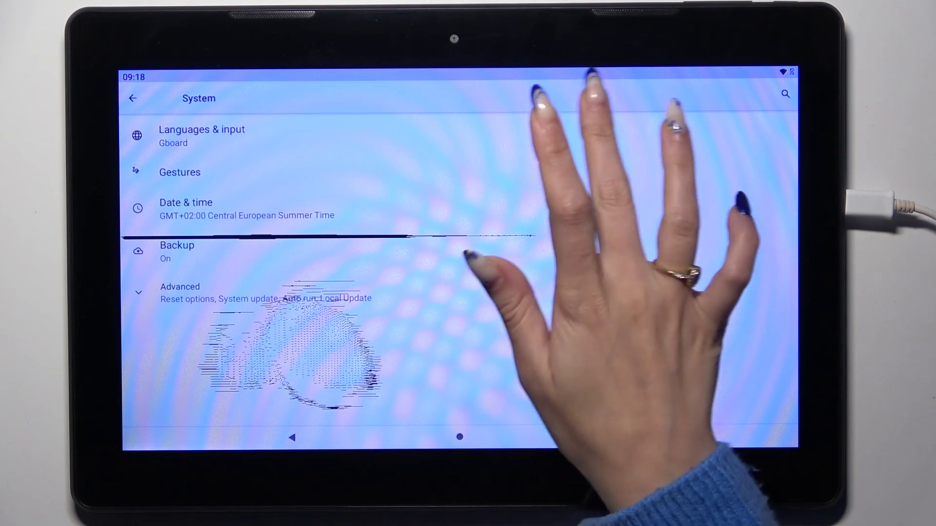
click(202, 135)
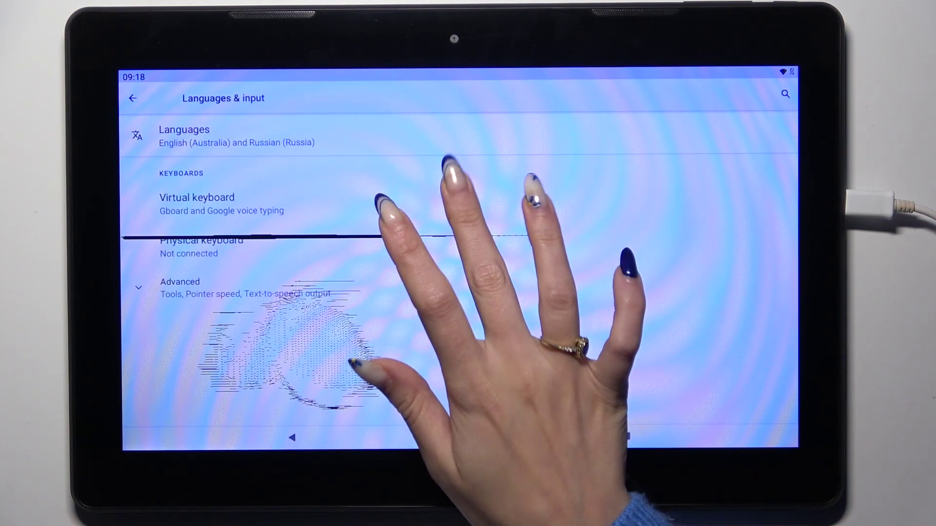
click(453, 201)
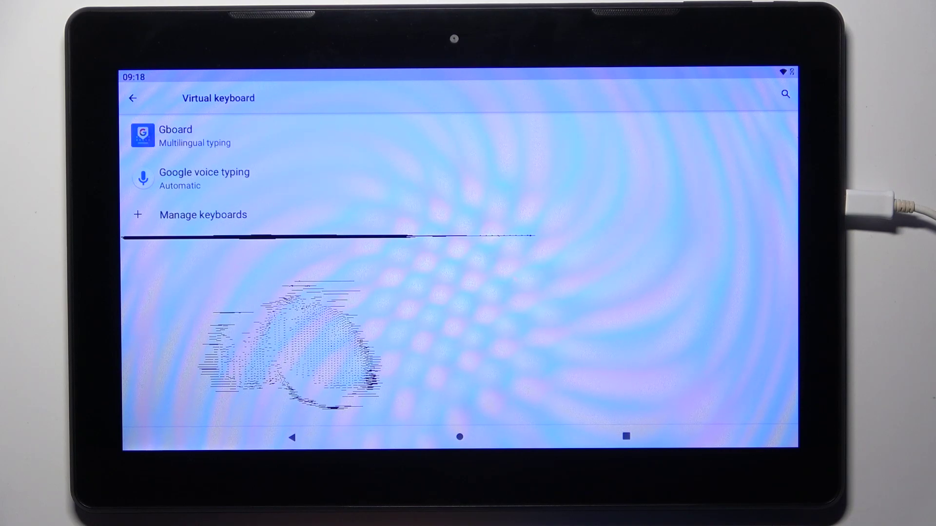
click(352, 136)
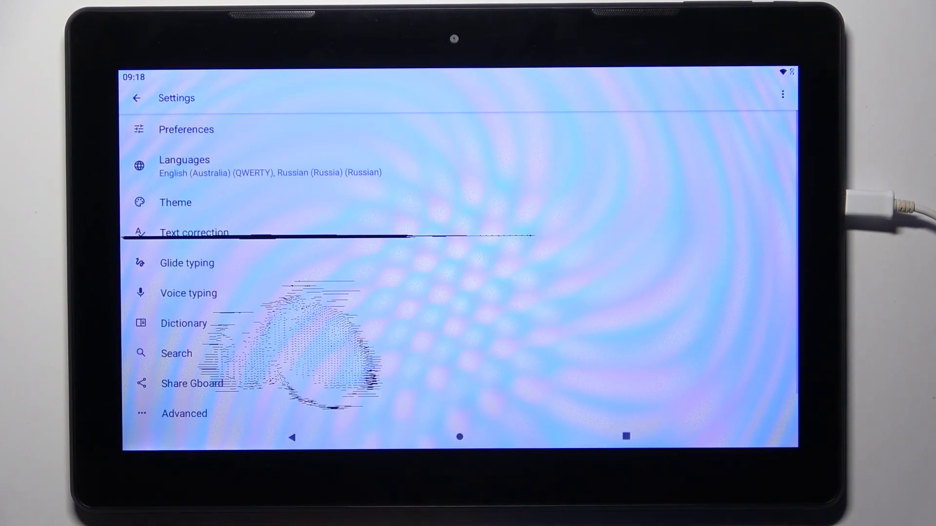
Step: Apply the third Light gradient Gboard theme, leaving key borders turned on
click(337, 203)
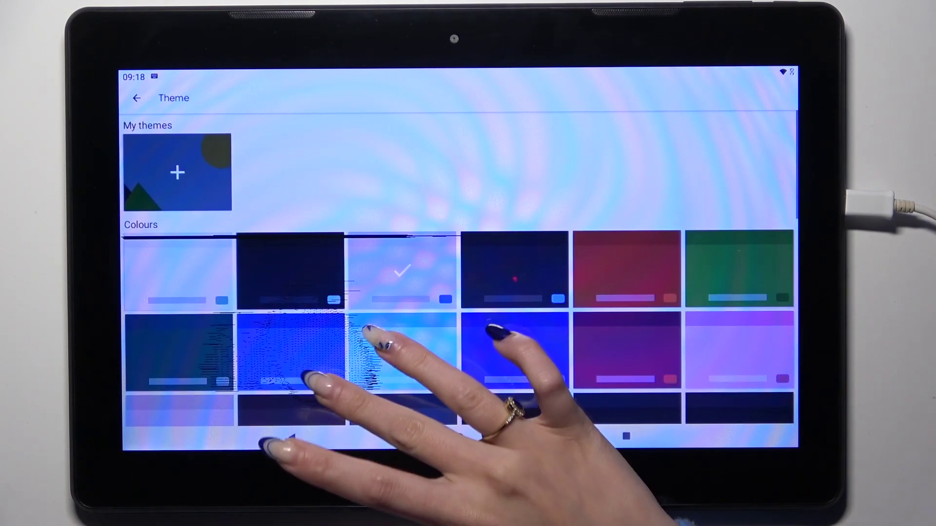
scroll(453, 351, down, 2)
scroll(454, 329, down, 6)
scroll(454, 329, down, 4)
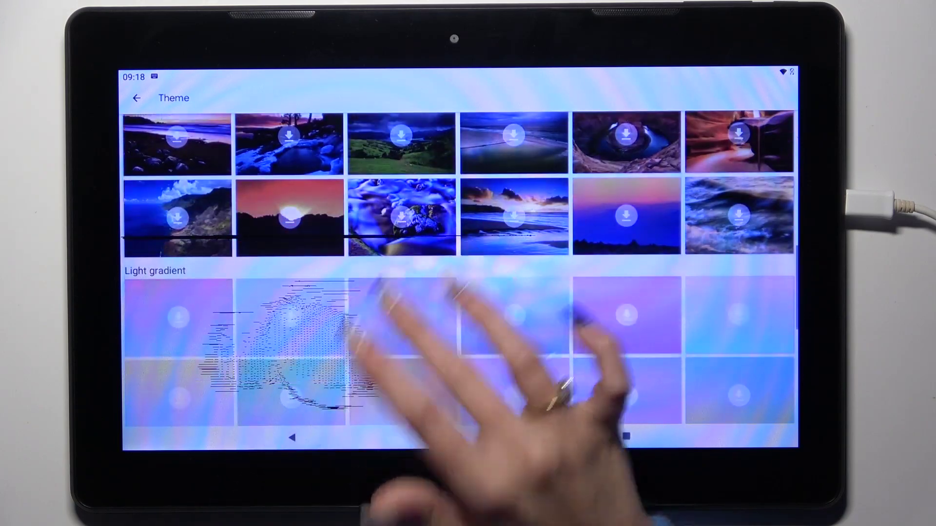
click(403, 316)
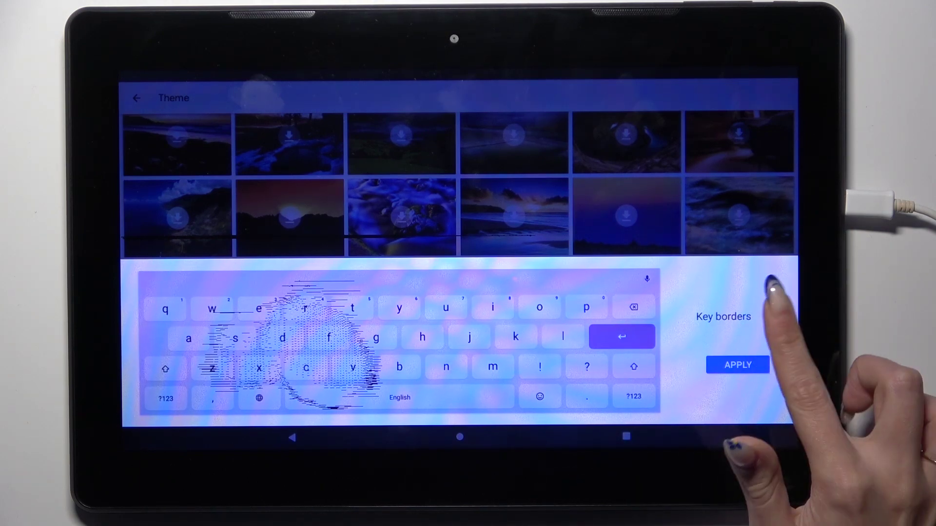
click(767, 316)
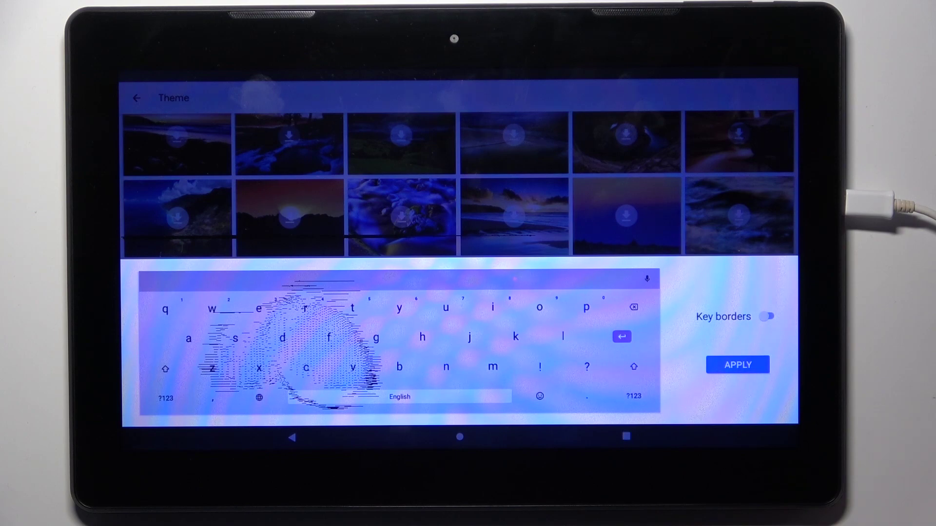
click(768, 316)
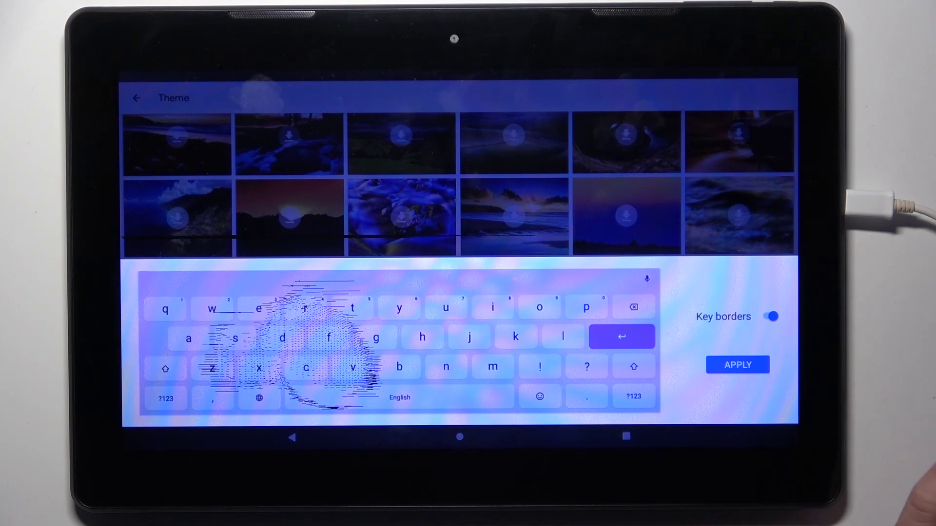
click(737, 364)
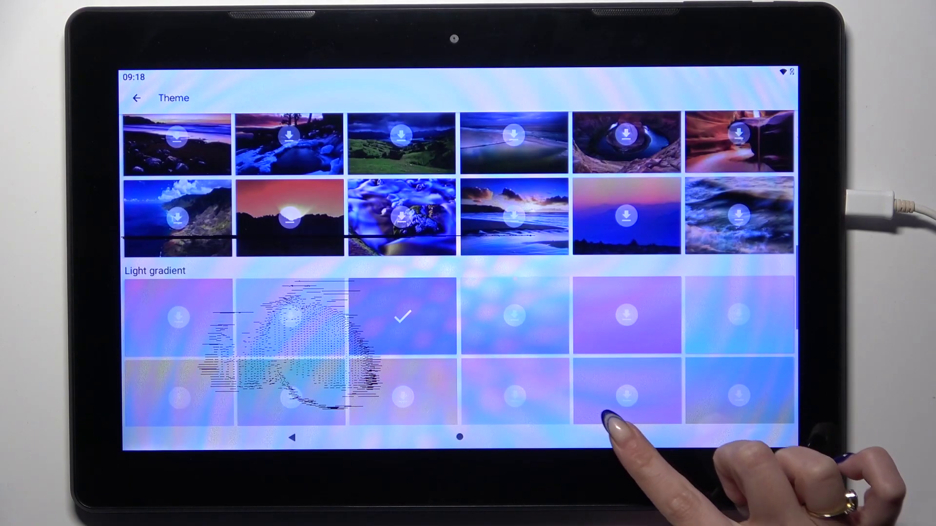
click(626, 436)
Step: Check the light gradient keyboard on Chrome's address bar, then return to Gboard's theme list
click(162, 220)
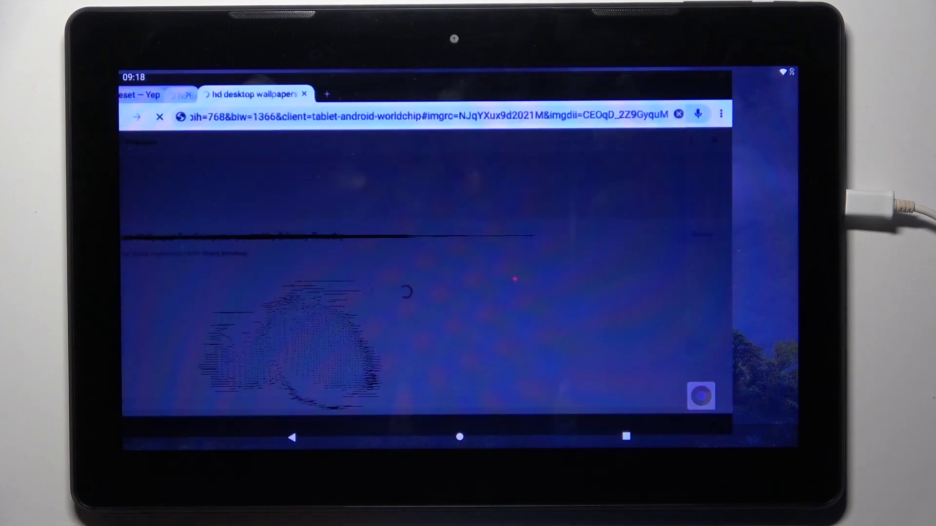
click(604, 113)
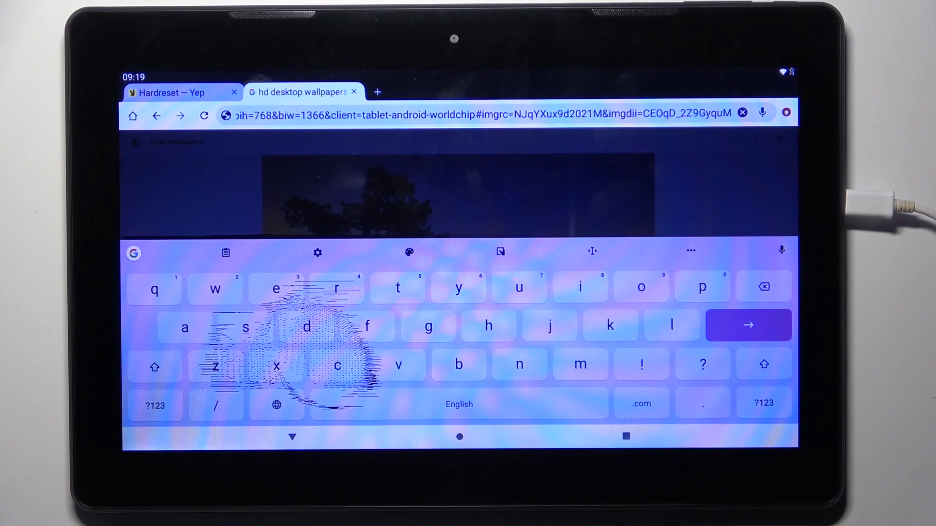
click(627, 436)
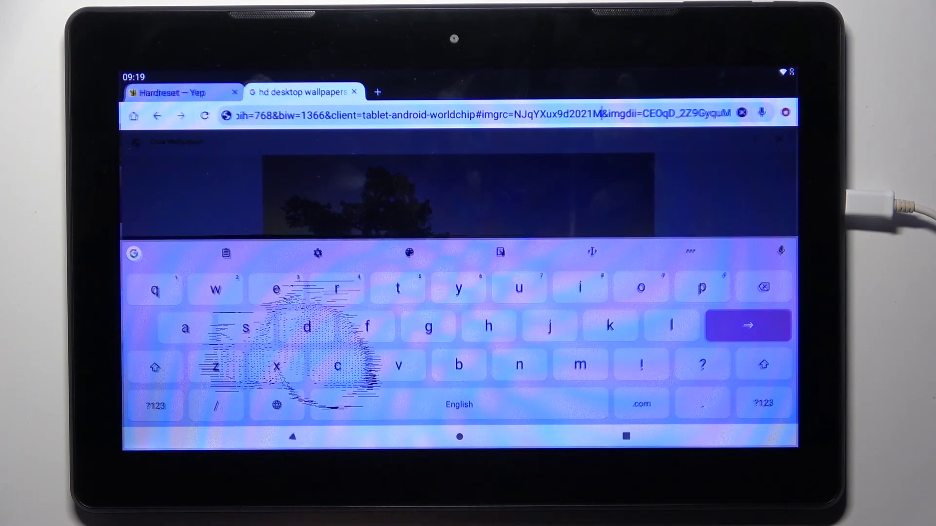
click(165, 194)
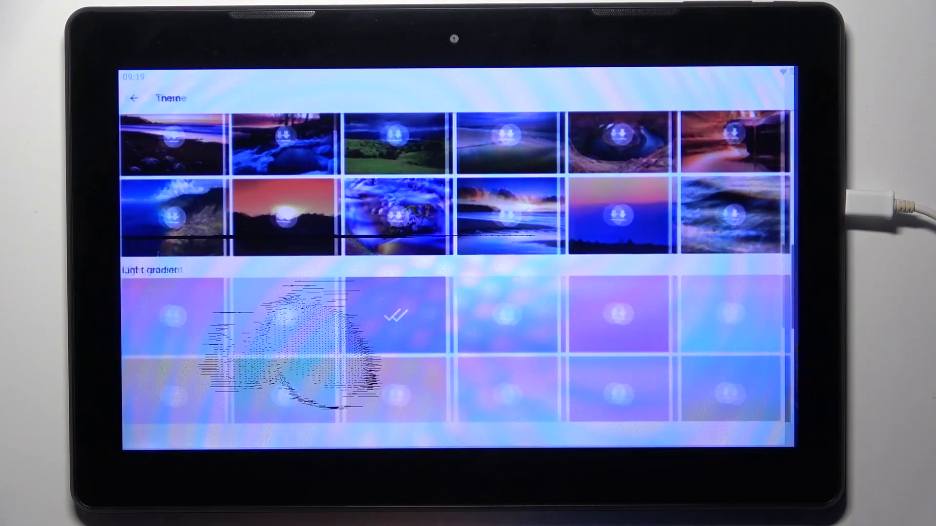
Step: Start a My themes custom theme from the Download folder's tree-and-lake photo, scaled to the crop frame
drag(512, 220, 512, 256)
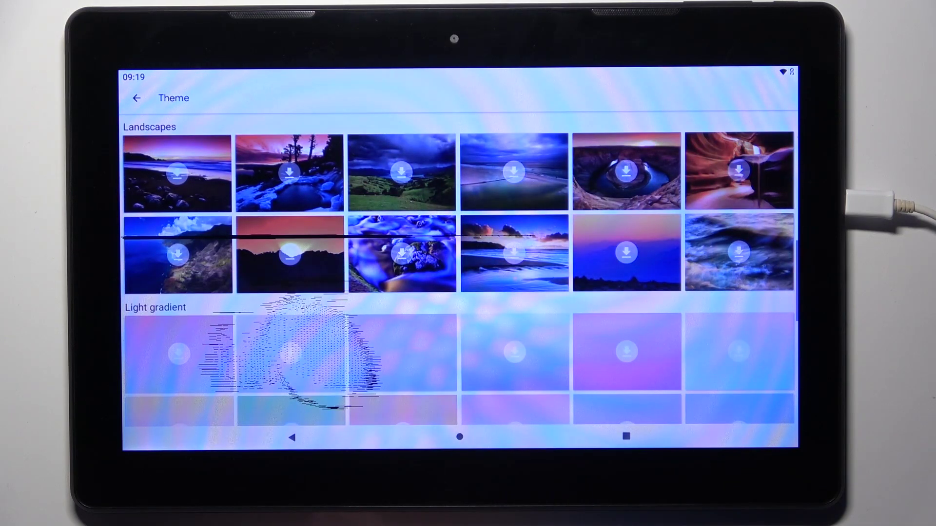
scroll(439, 292, up, 10)
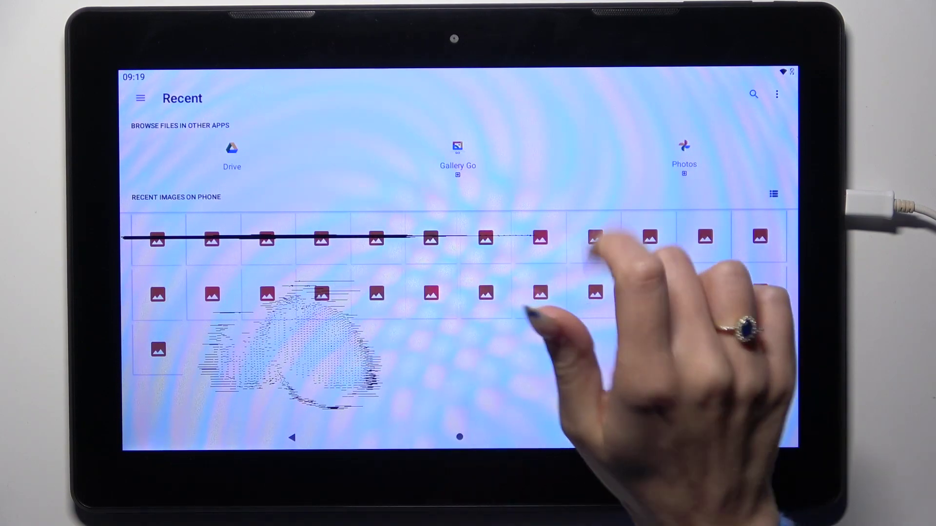
click(457, 156)
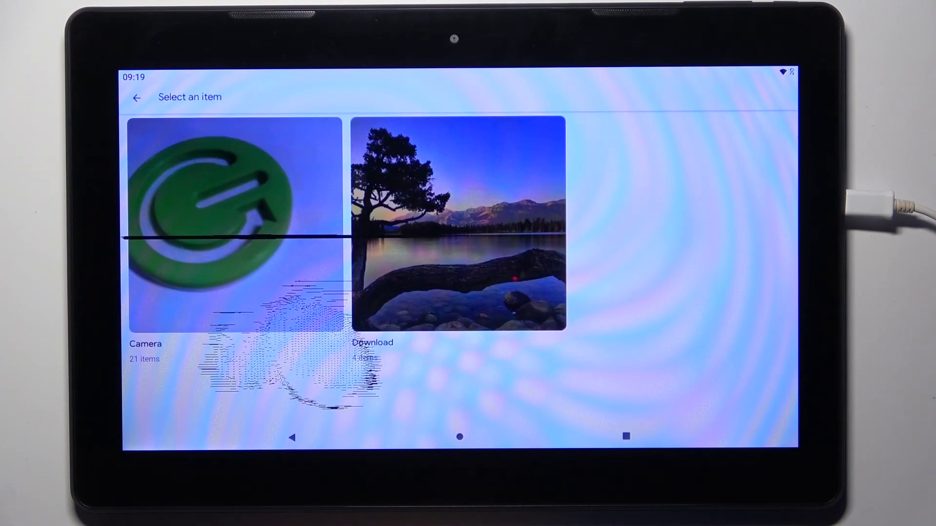
click(458, 220)
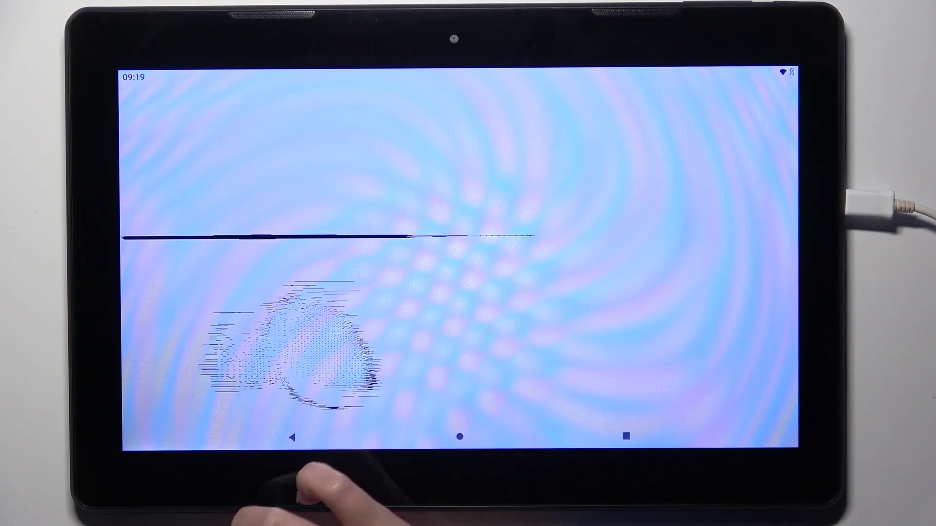
click(157, 174)
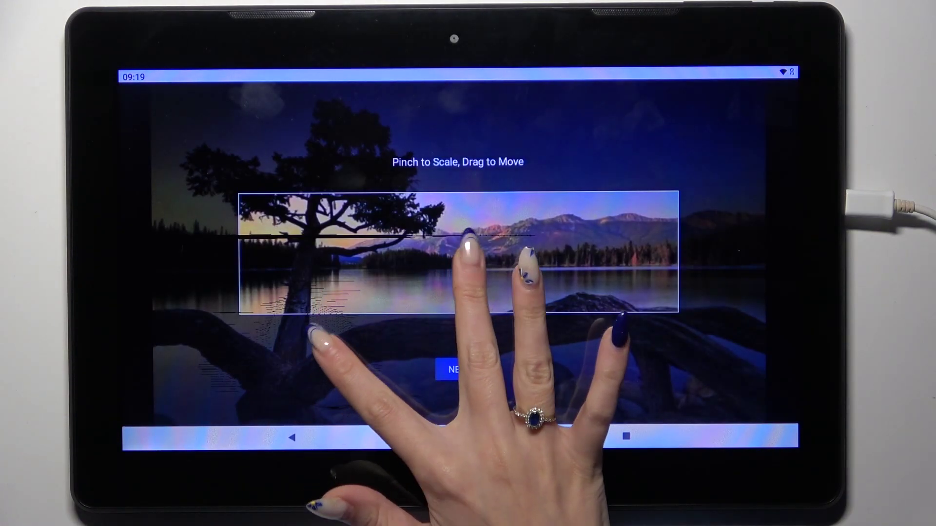
mouse_move(351, 293)
mouse_down()
mouse_move(410, 285)
mouse_move(421, 307)
mouse_up()
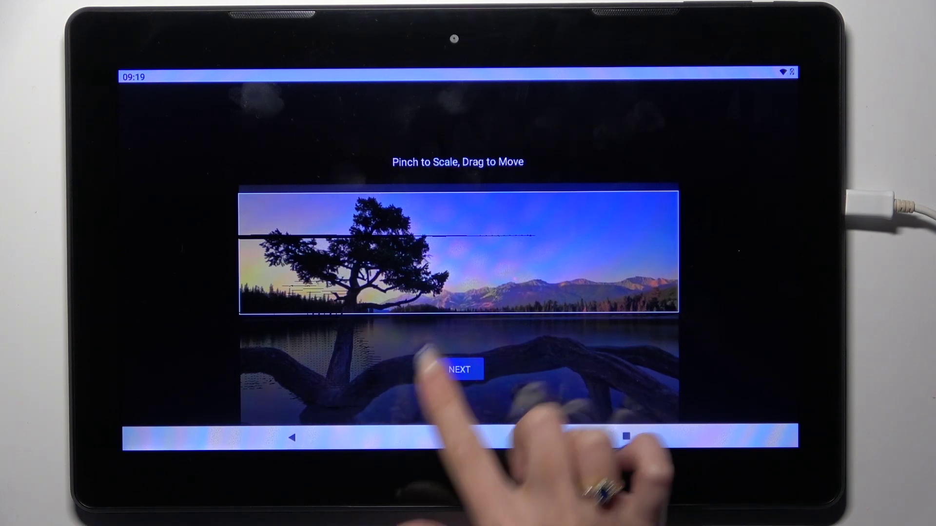
Step: Apply the tree-and-lake photo theme at 100% brightness with key borders off
click(460, 369)
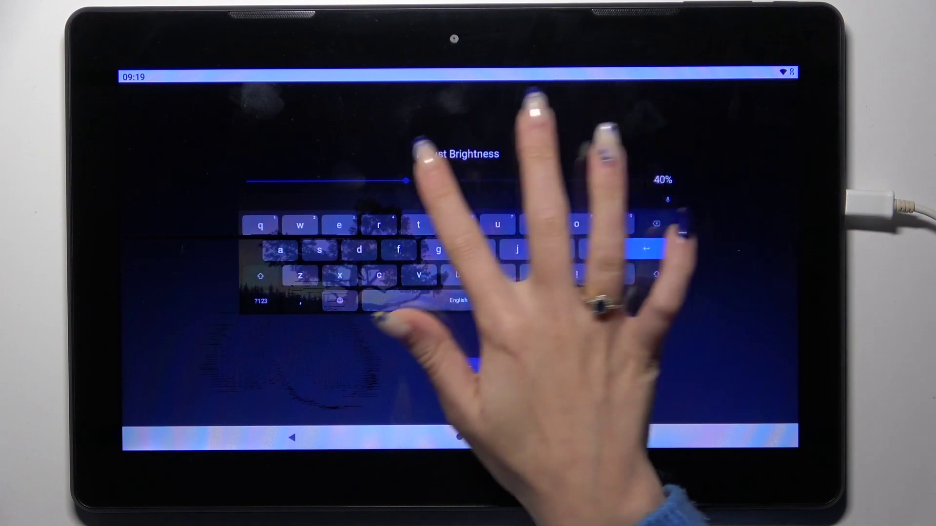
drag(407, 180, 645, 177)
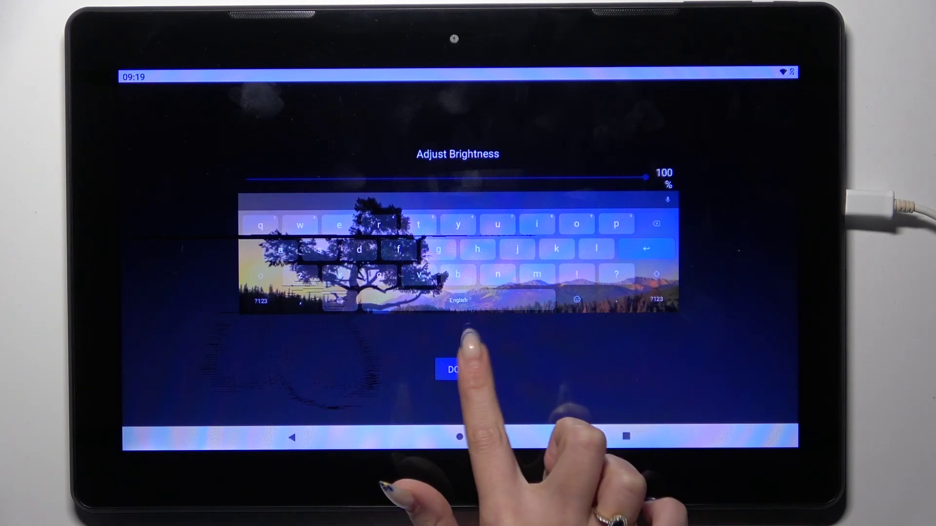
click(460, 369)
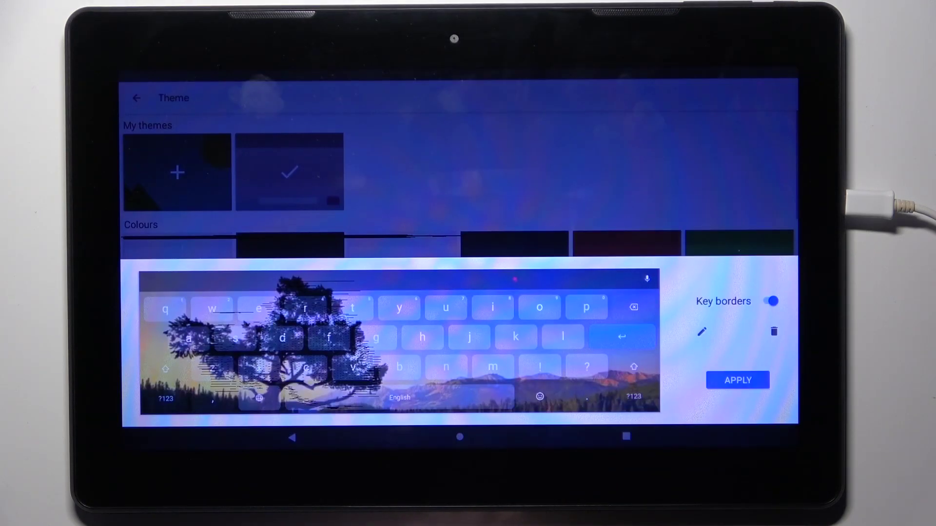
click(770, 301)
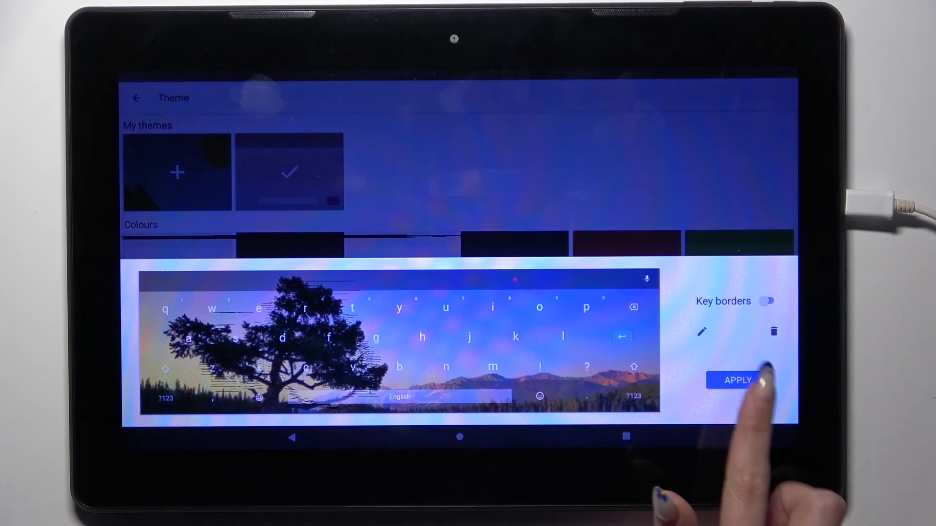
click(737, 379)
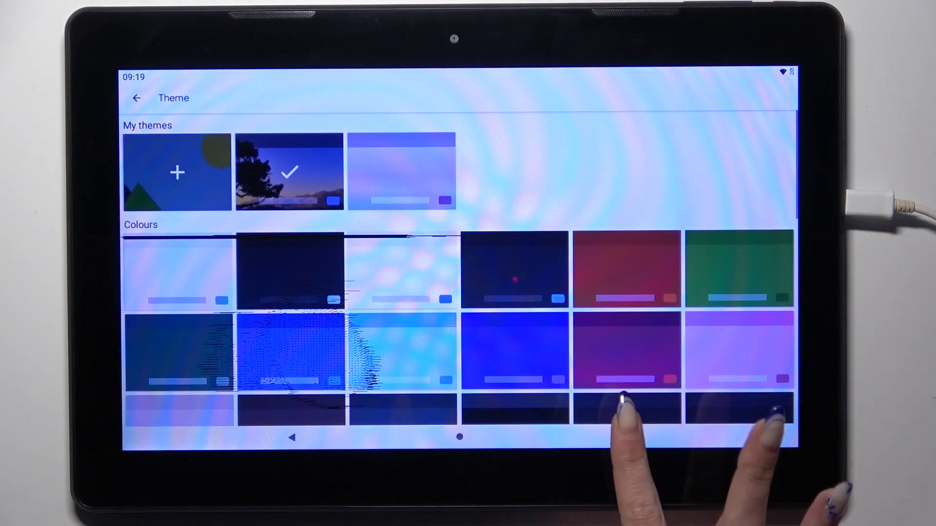
Step: Return to Chrome and show the keyboard on the address bar to view the tree-and-lake theme
click(626, 436)
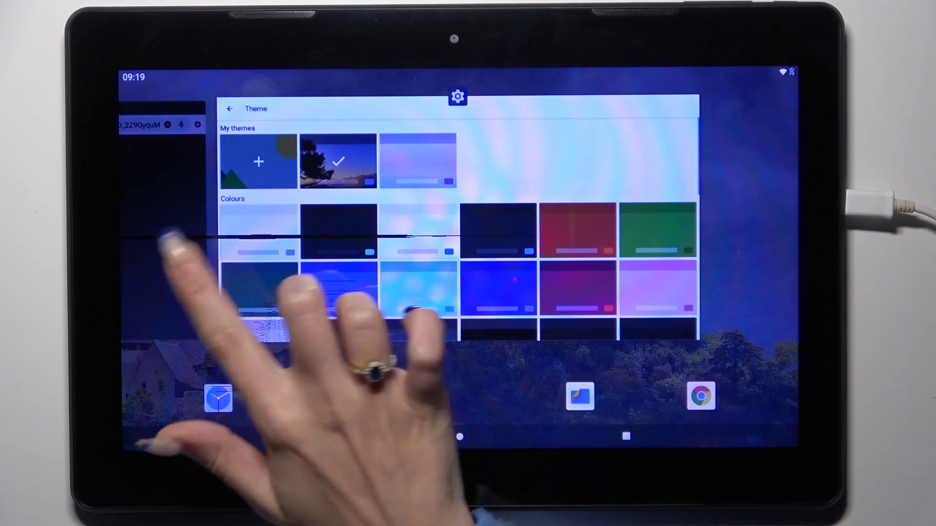
click(162, 220)
click(527, 114)
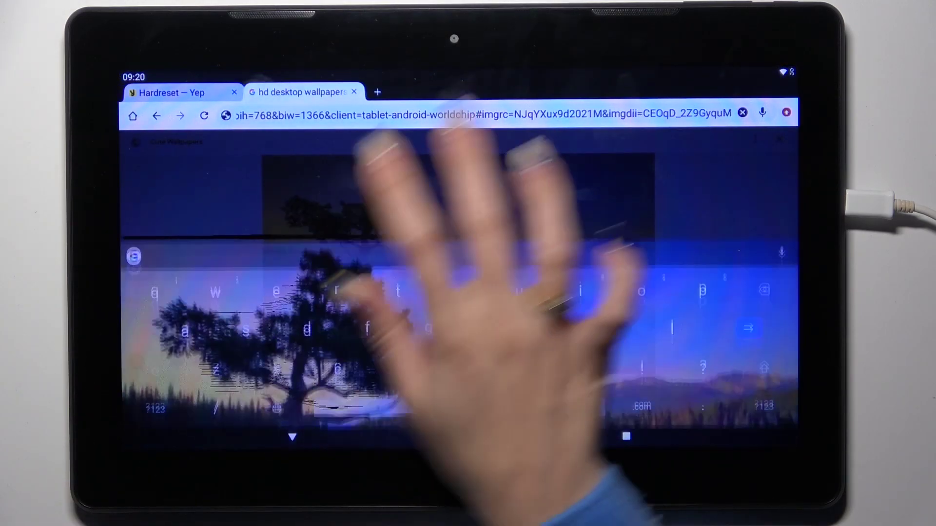